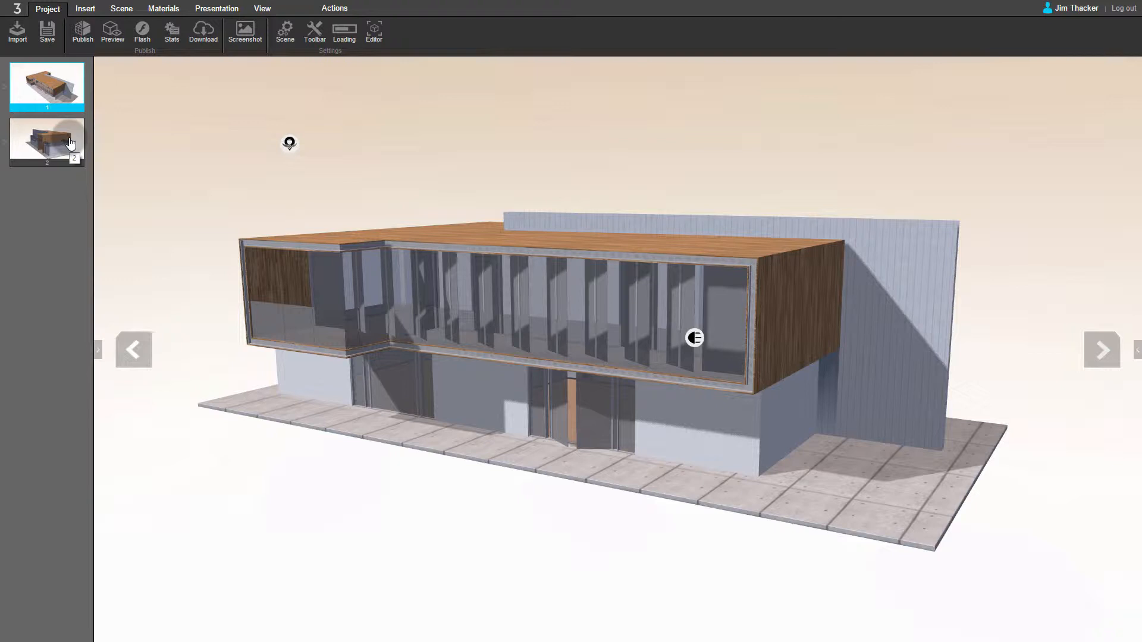
{"action": "left_click", "coordinate": [70, 143]}
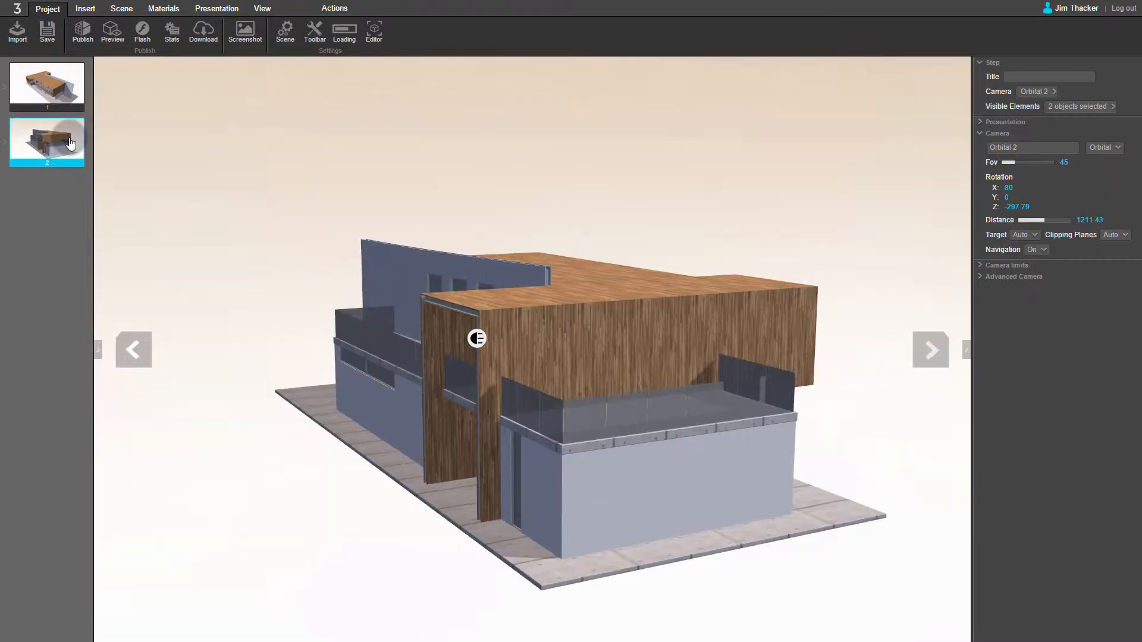
{"action": "left_click", "coordinate": [58, 94]}
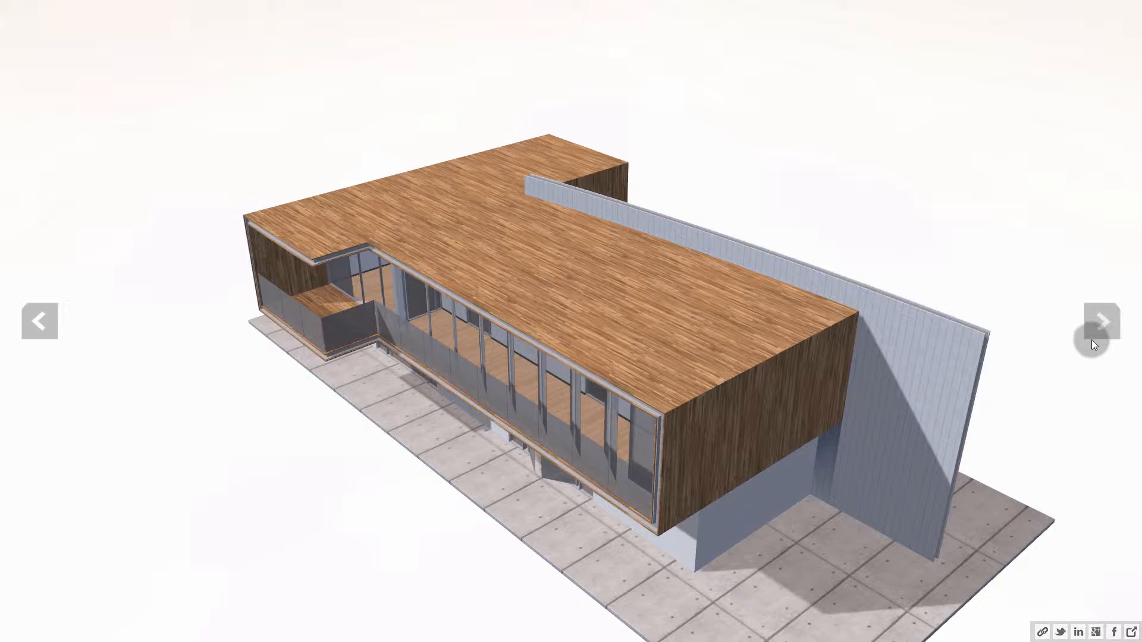
{"action": "left_click", "coordinate": [1097, 329]}
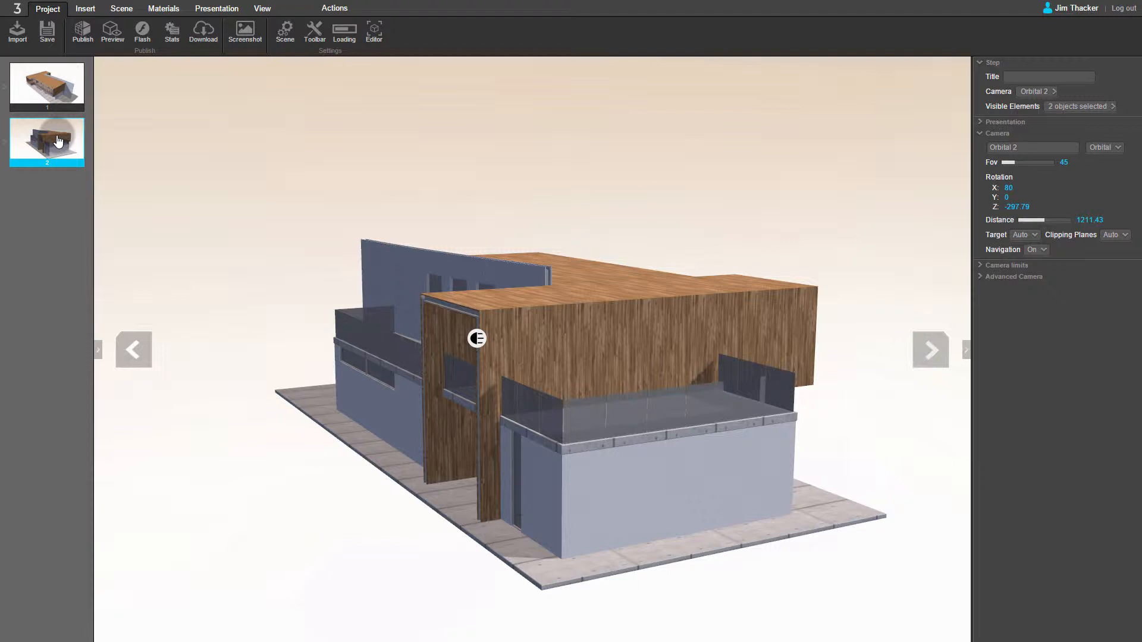
Add a Show/Hide Objects action set to hide next_button and prev_button.
{"action": "left_click", "coordinate": [83, 11]}
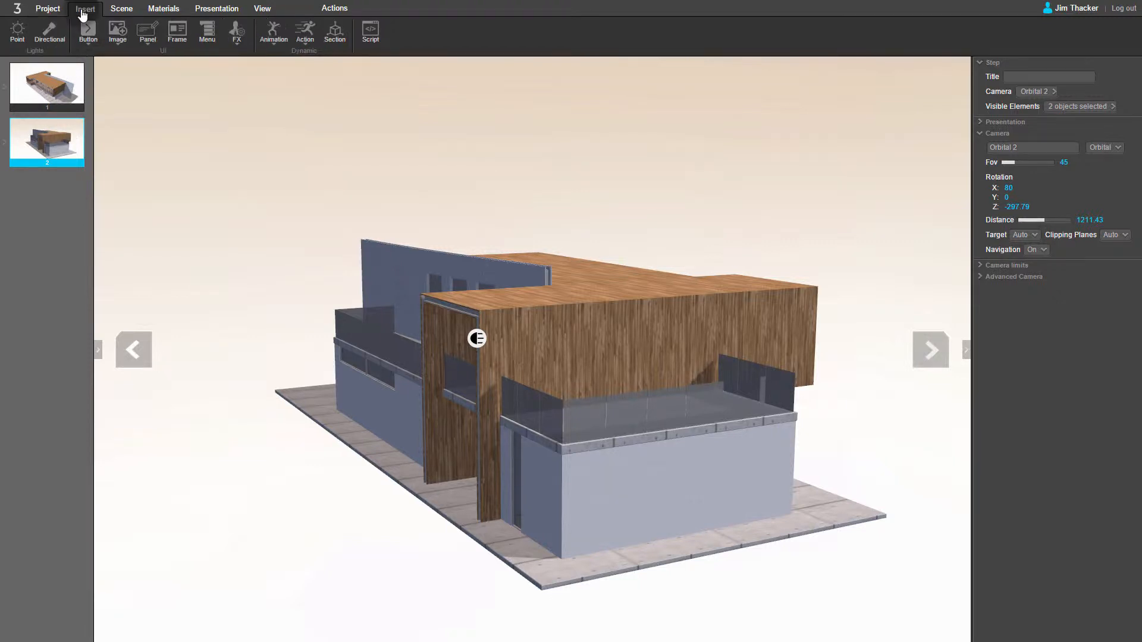
{"action": "mouse_move", "coordinate": [305, 33]}
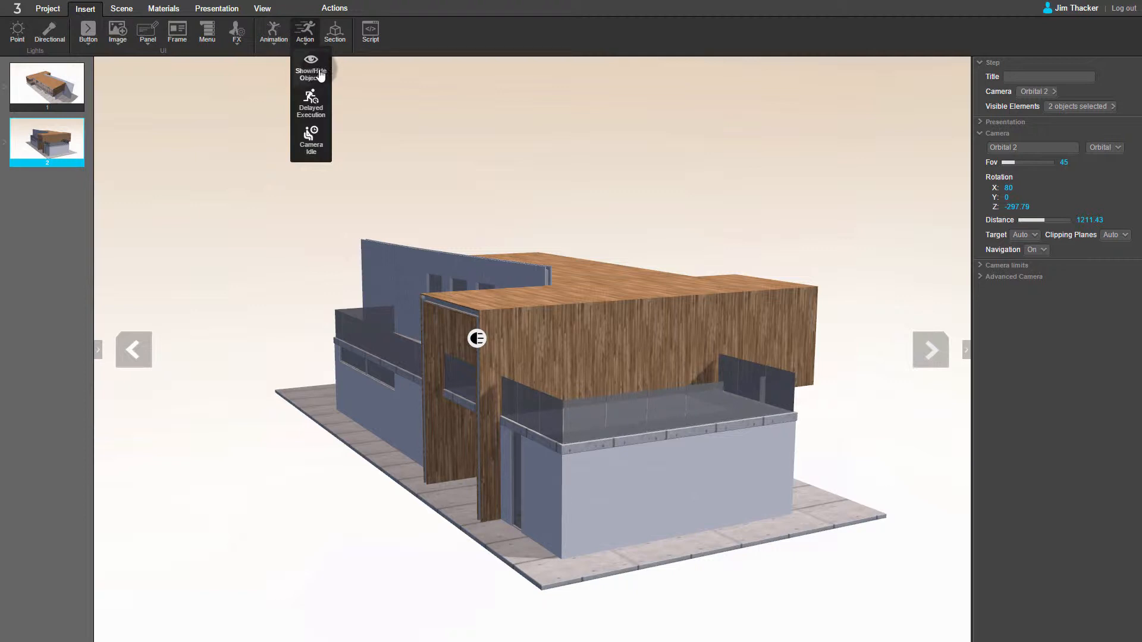
{"action": "left_click", "coordinate": [320, 74]}
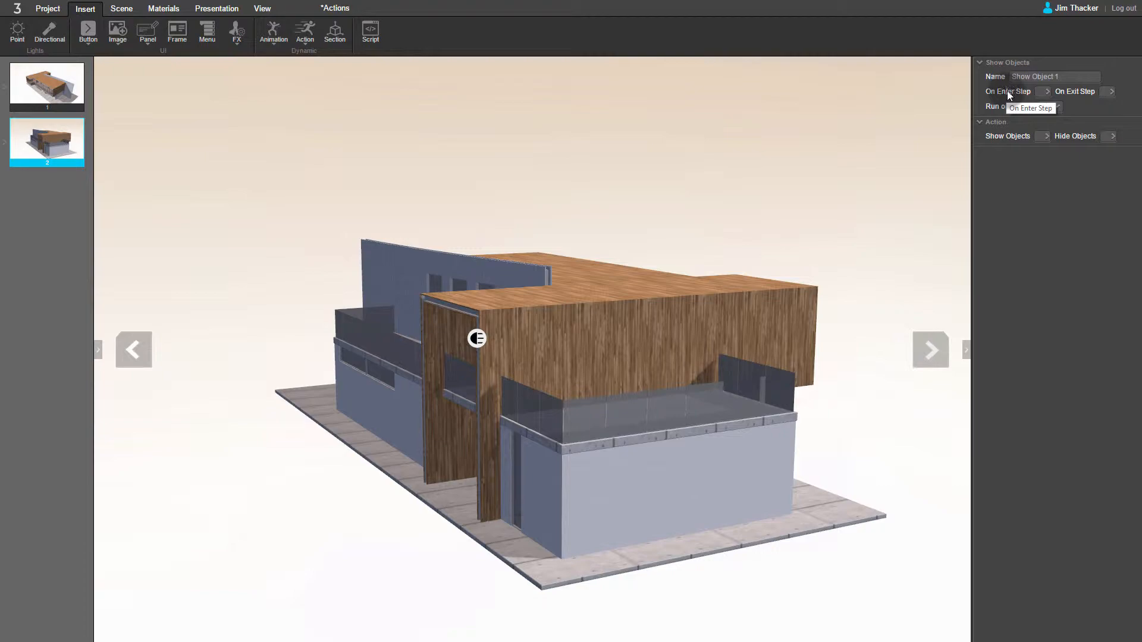
{"action": "left_click", "coordinate": [1108, 135]}
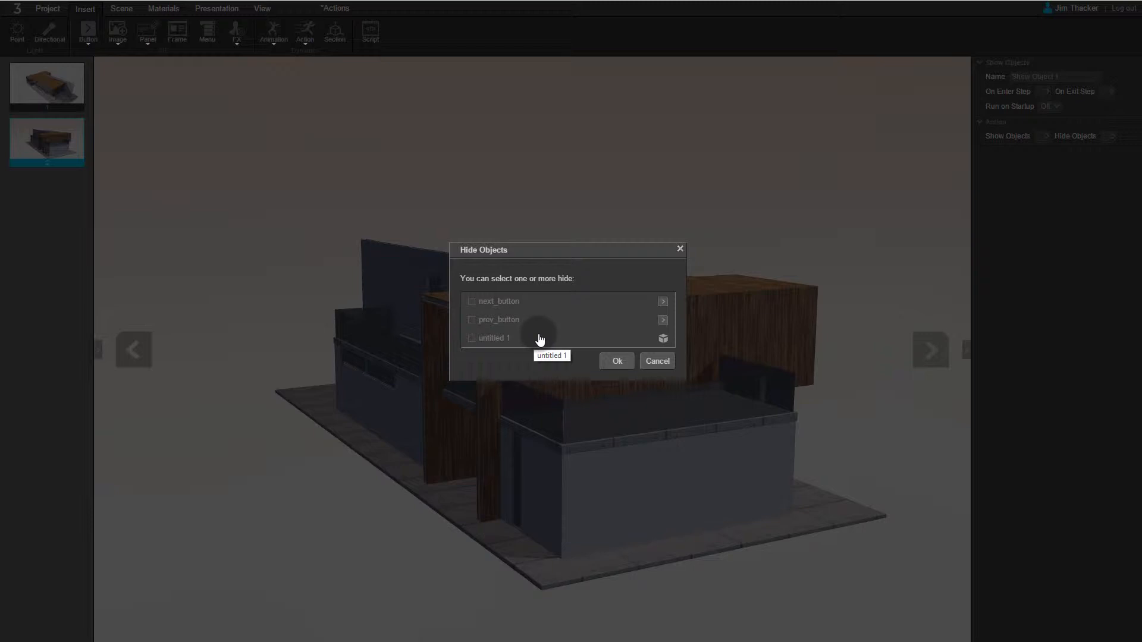
{"action": "left_click", "coordinate": [472, 303]}
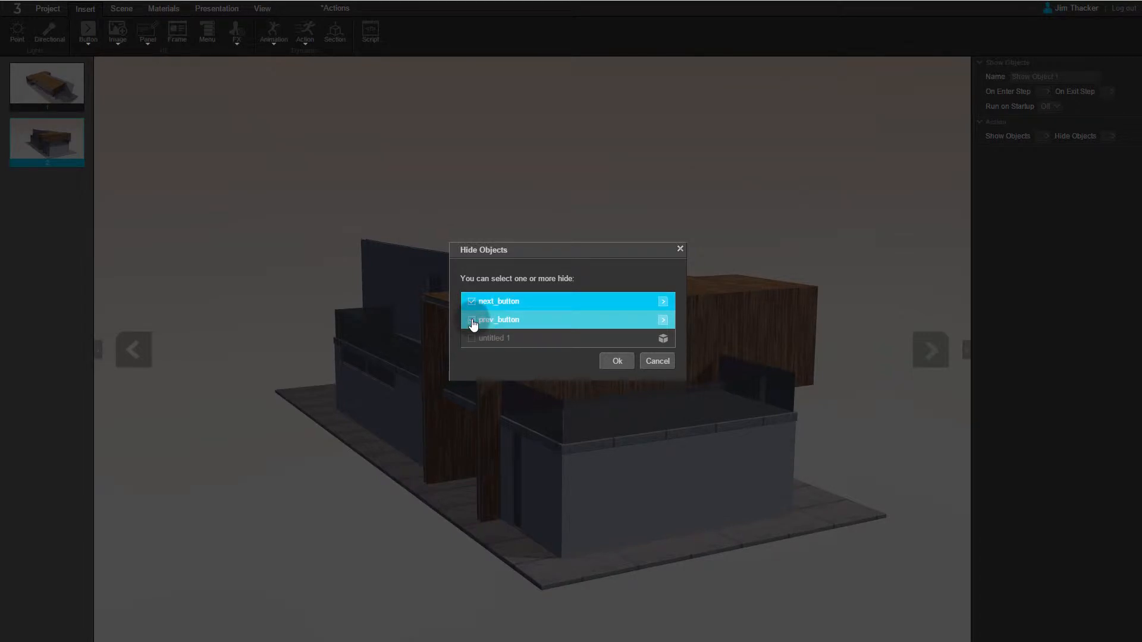
{"action": "left_click", "coordinate": [473, 321]}
{"action": "left_click", "coordinate": [623, 362]}
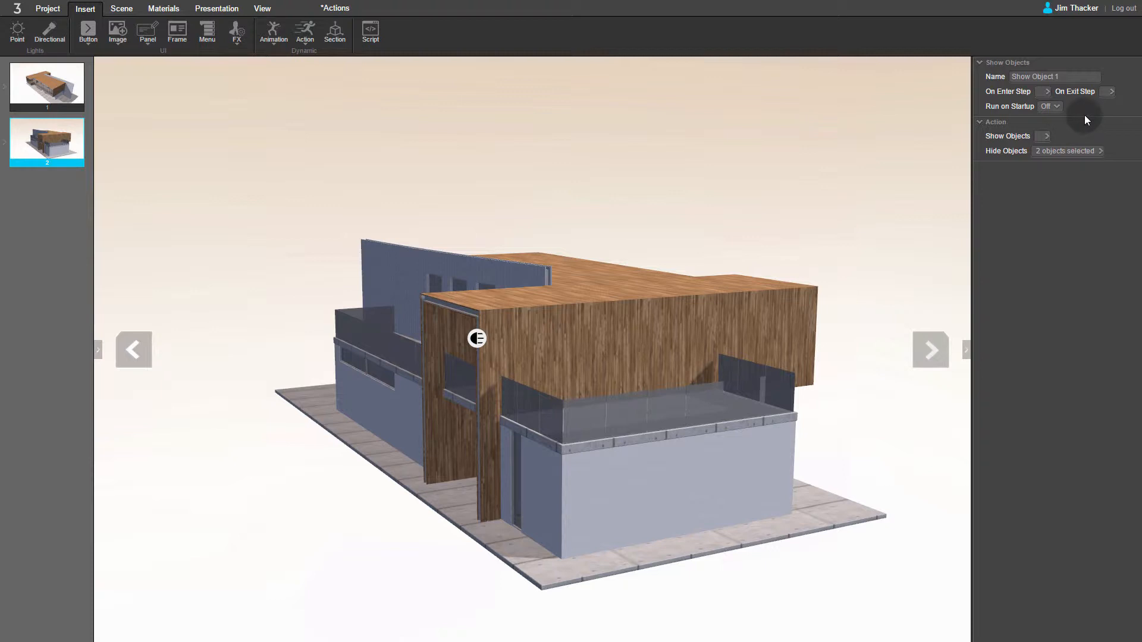
Set the hide action's On Exit Step trigger to step 1.
{"action": "left_click", "coordinate": [1106, 95]}
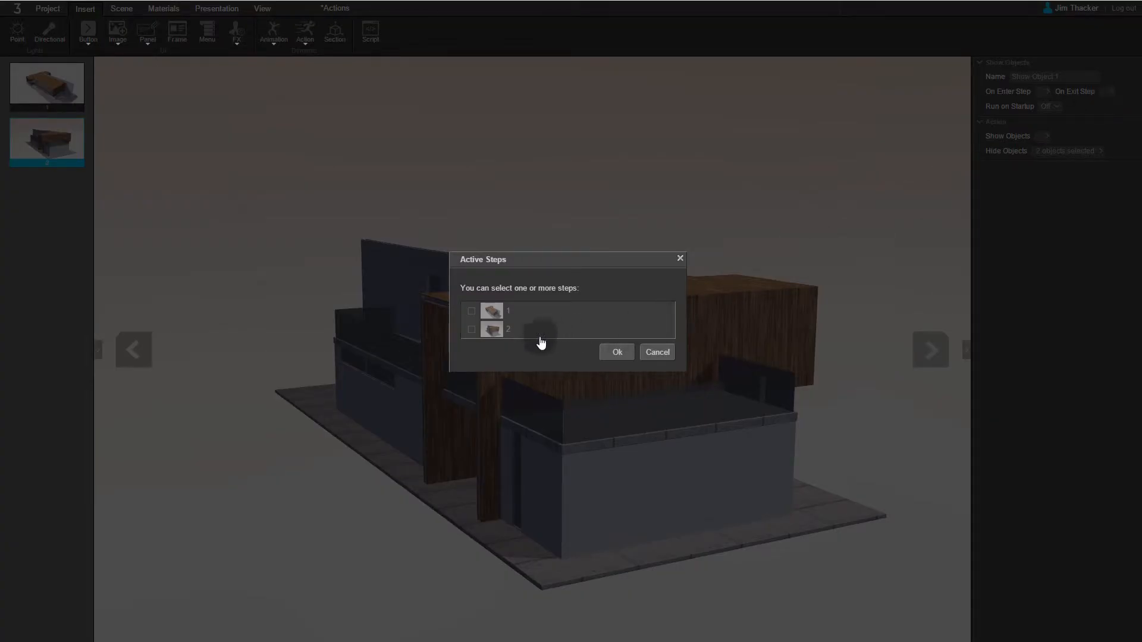
{"action": "left_click", "coordinate": [472, 311]}
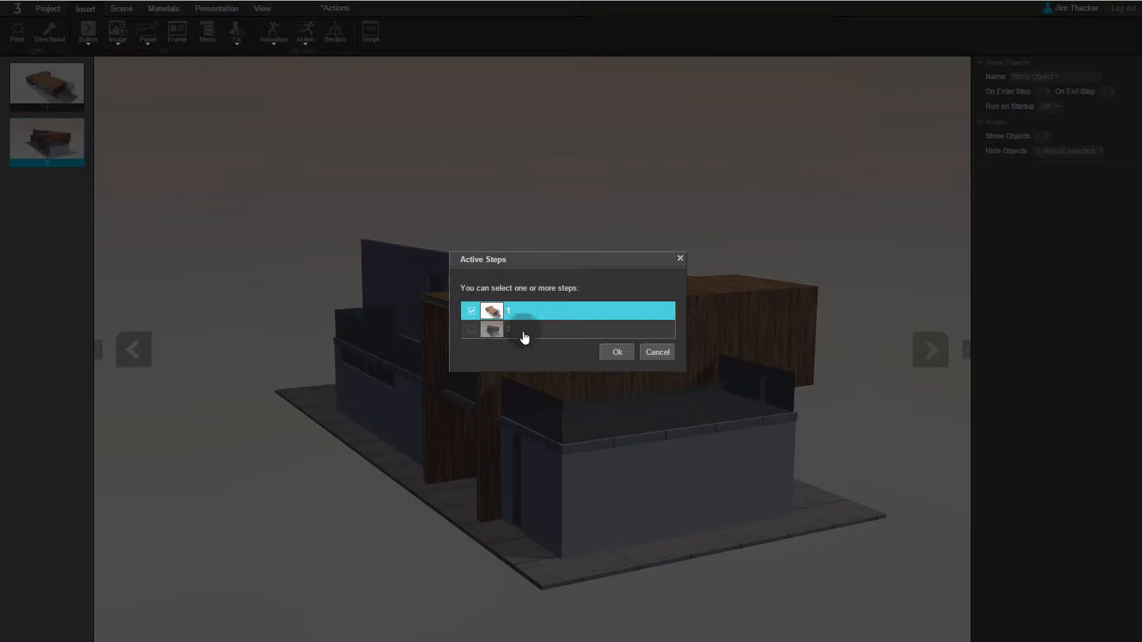
{"action": "left_click", "coordinate": [609, 357]}
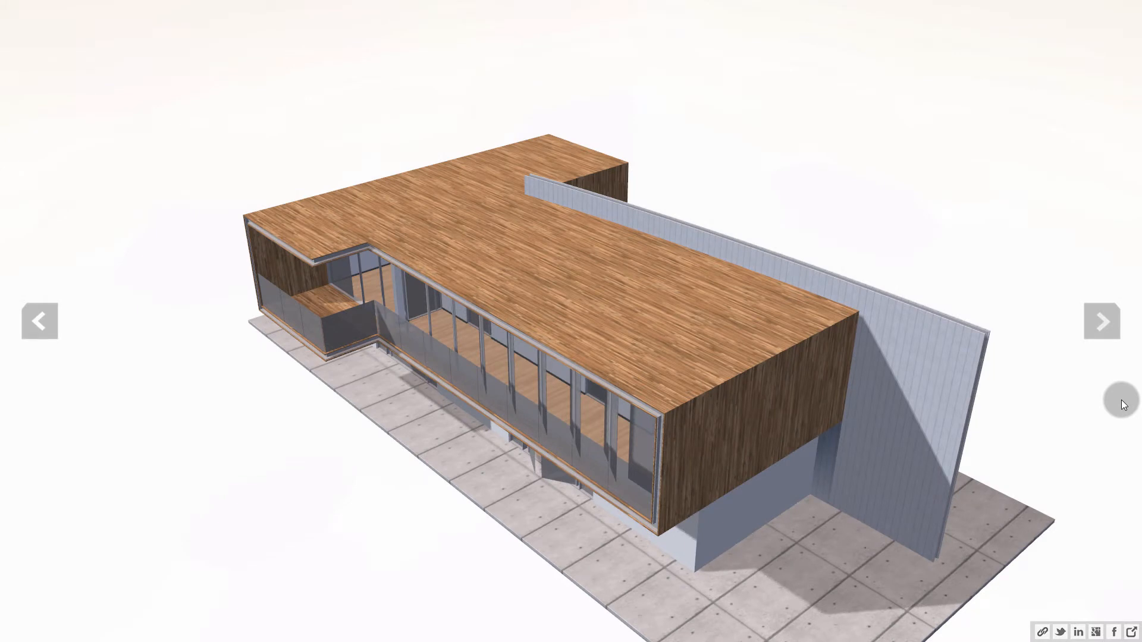
Advance the preview to the second view to check the buttons are hidden.
{"action": "left_click", "coordinate": [1106, 328]}
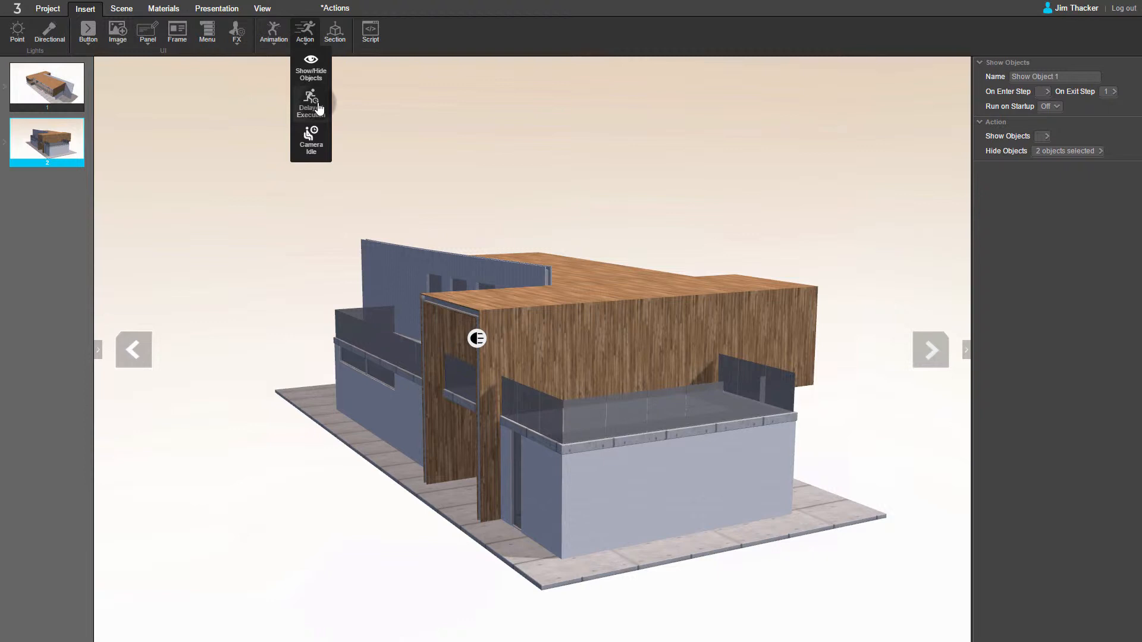
Add a Delayed Execution action: Next Step, delay 2000, Run on Startup On.
{"action": "left_click", "coordinate": [318, 107]}
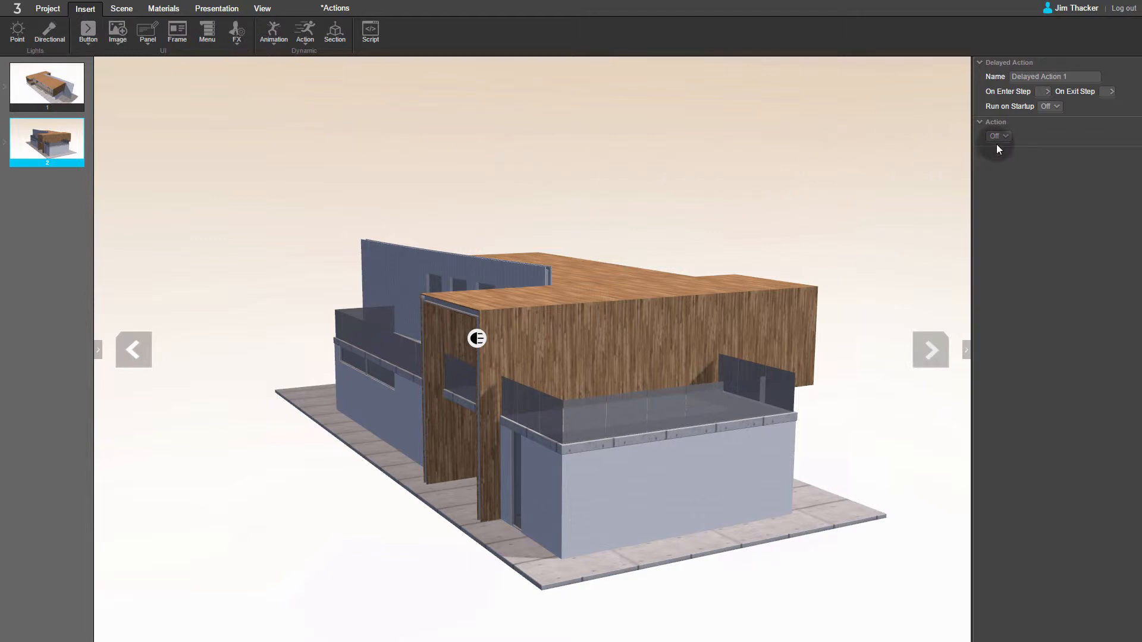
{"action": "left_click", "coordinate": [1006, 140]}
{"action": "left_click", "coordinate": [988, 180]}
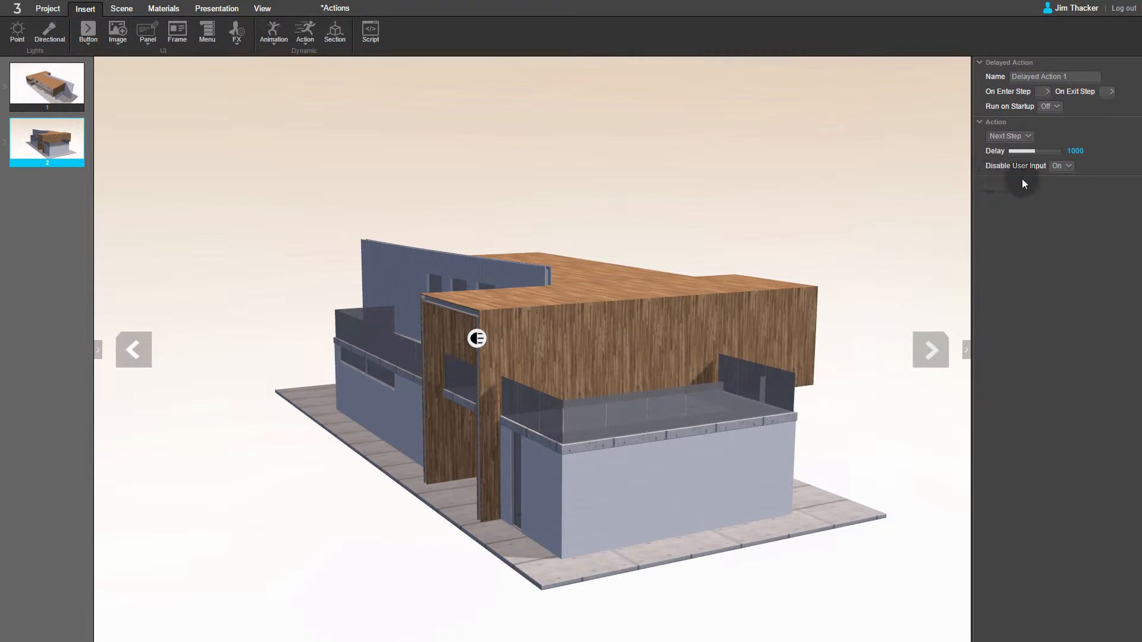
{"action": "left_click", "coordinate": [1073, 152]}
{"action": "type", "text": "2000"}
{"action": "left_click", "coordinate": [1056, 107]}
{"action": "left_click", "coordinate": [1051, 122]}
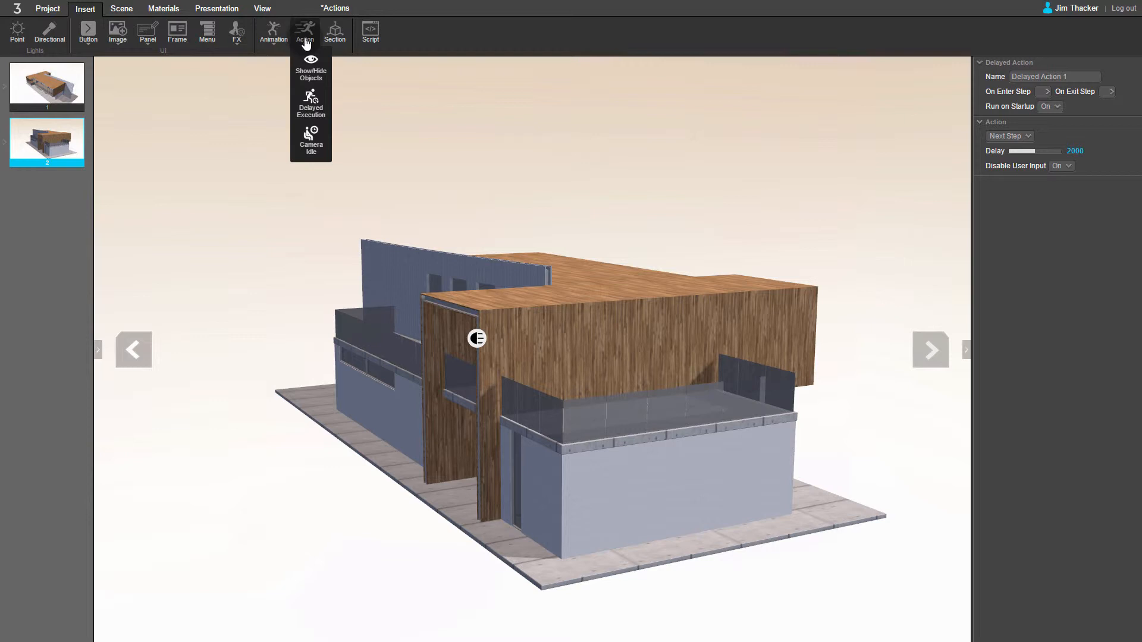
Add a Camera Idle action going to Next Step with a 2000 delay.
{"action": "left_click", "coordinate": [321, 143]}
{"action": "left_click", "coordinate": [378, 152]}
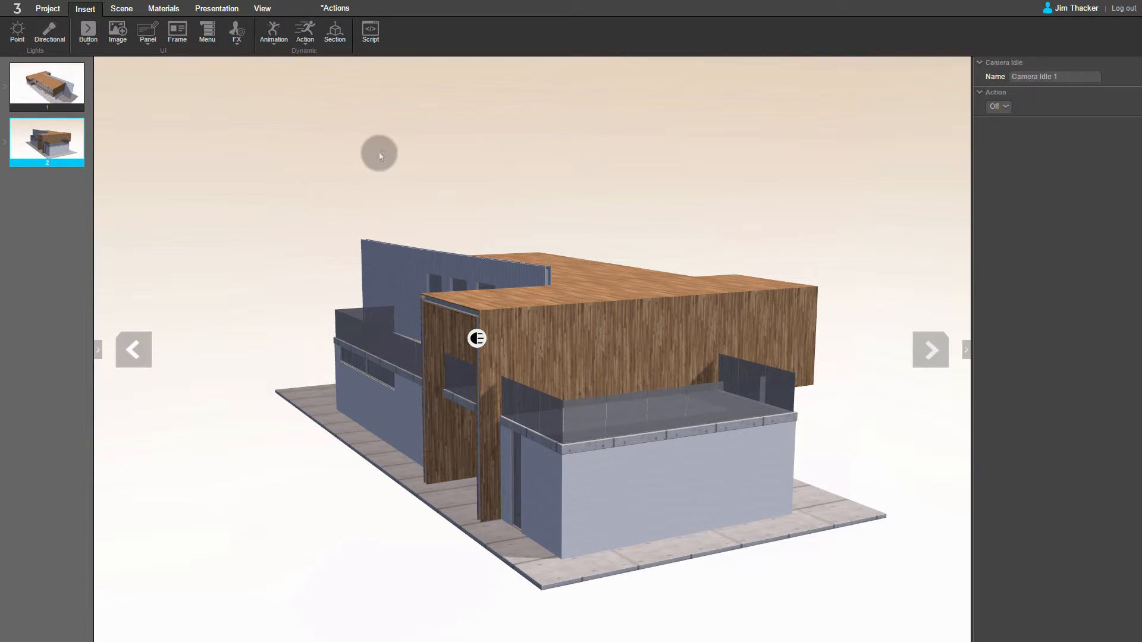
{"action": "left_click", "coordinate": [1003, 107]}
{"action": "left_click", "coordinate": [991, 152]}
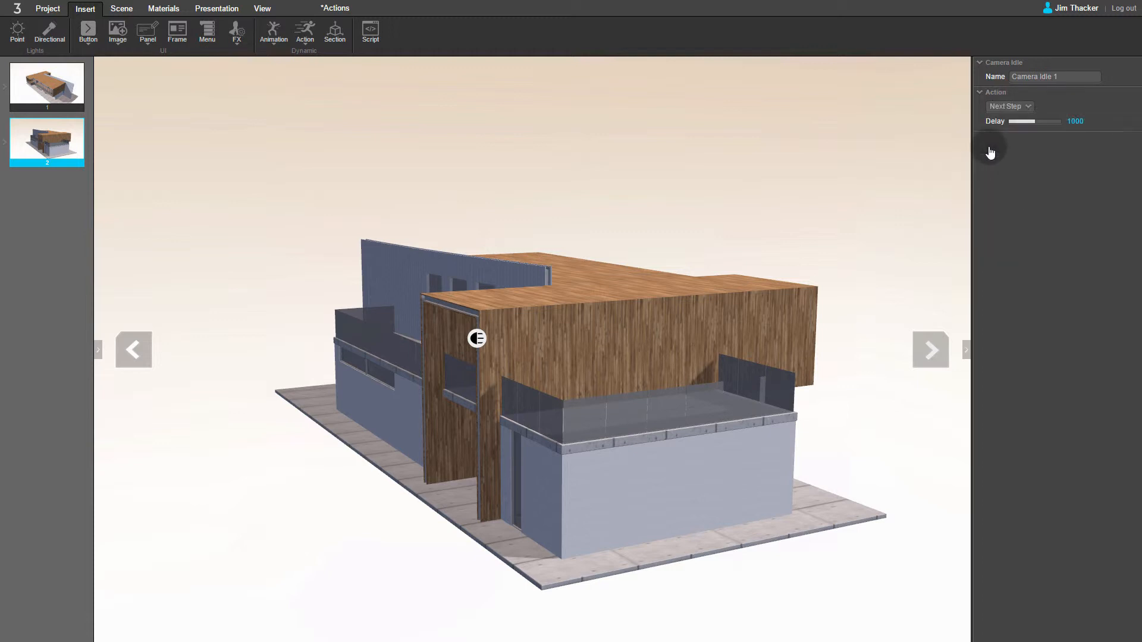
{"action": "left_click", "coordinate": [1075, 122]}
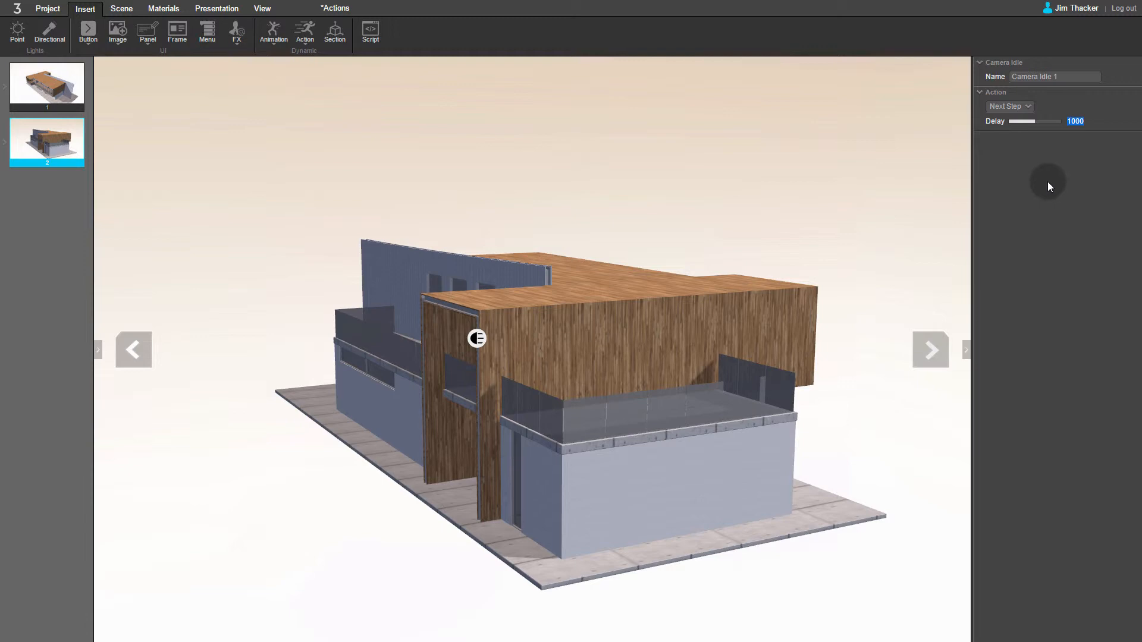
{"action": "type", "text": "2000"}
Show the Animation dropdown with its available animation types.
{"action": "left_click", "coordinate": [276, 34]}
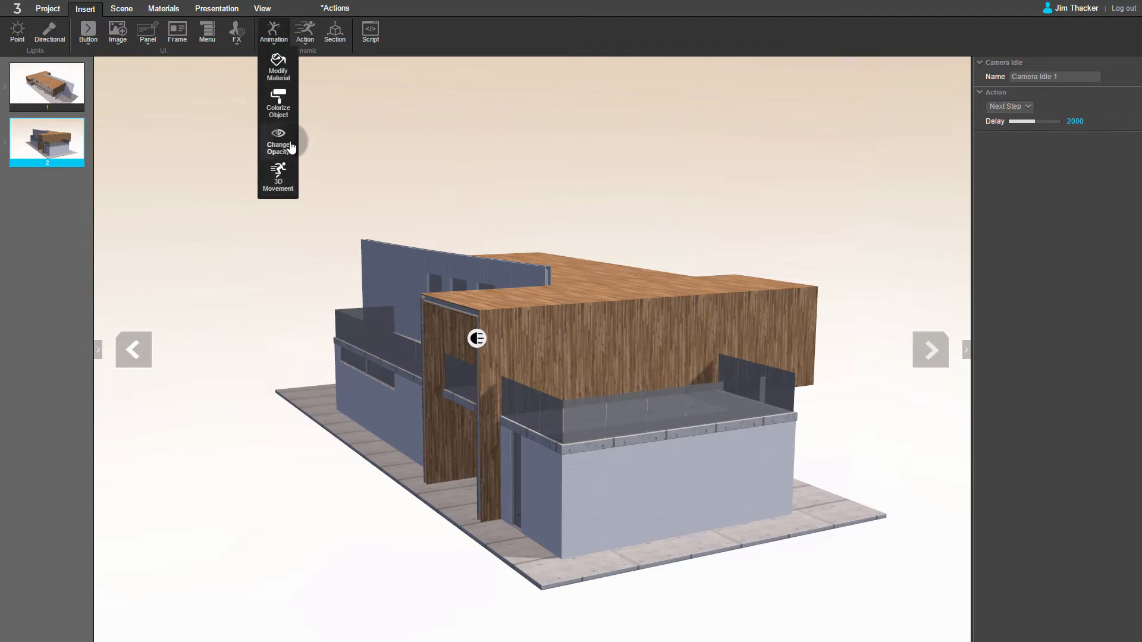
Add a Change Opacity animation targeting the untitled 1 house model.
{"action": "left_click", "coordinate": [291, 146]}
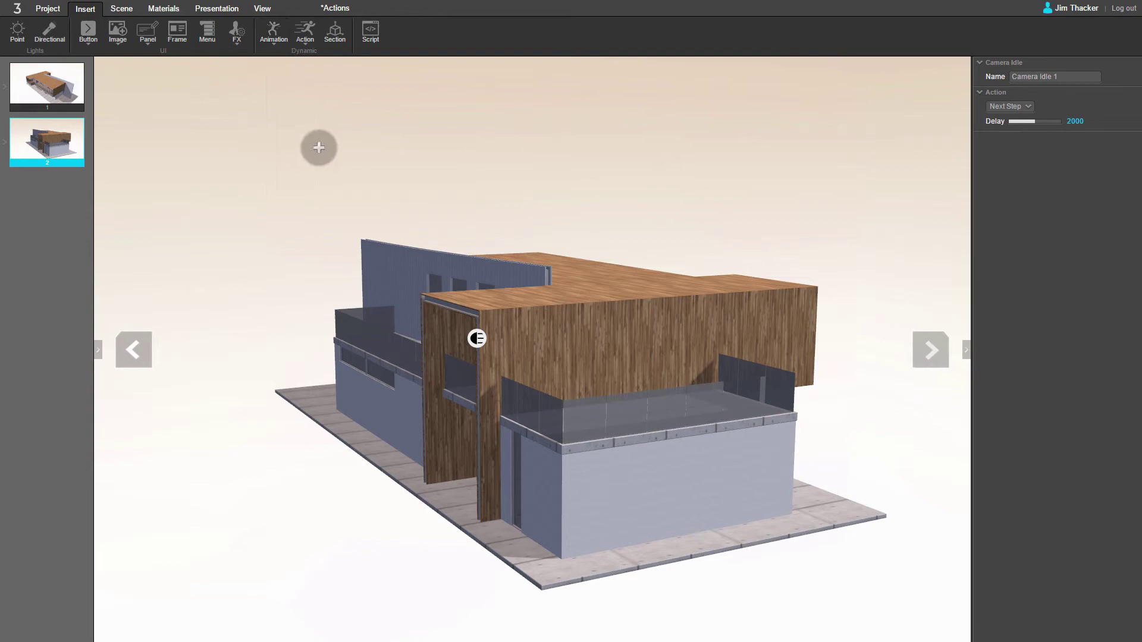
{"action": "left_click", "coordinate": [362, 147]}
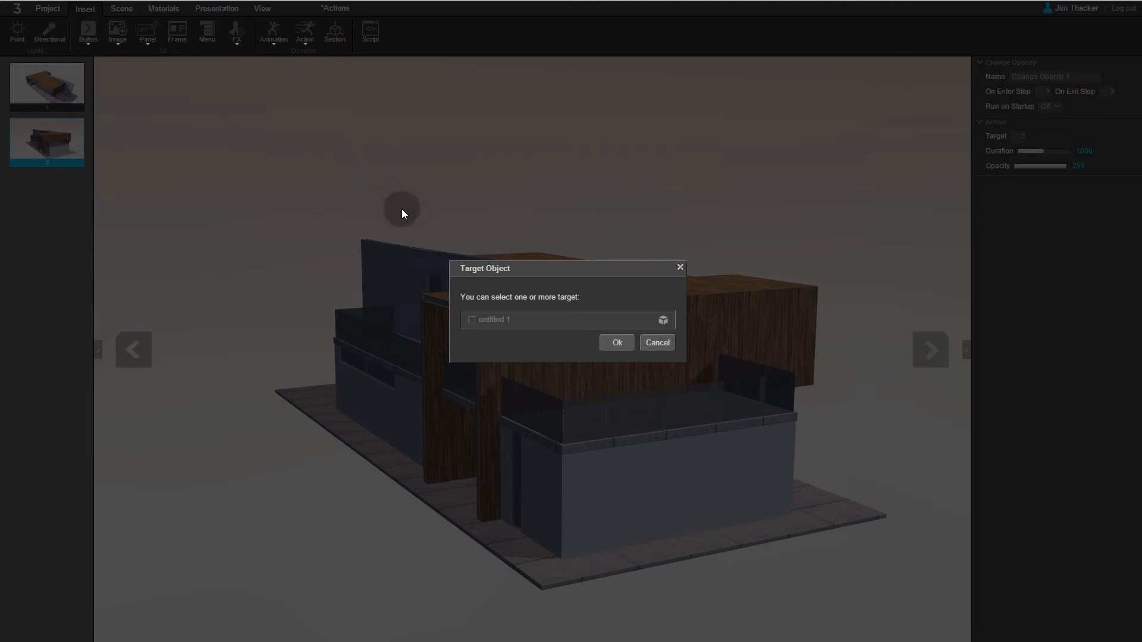
{"action": "left_click", "coordinate": [473, 323]}
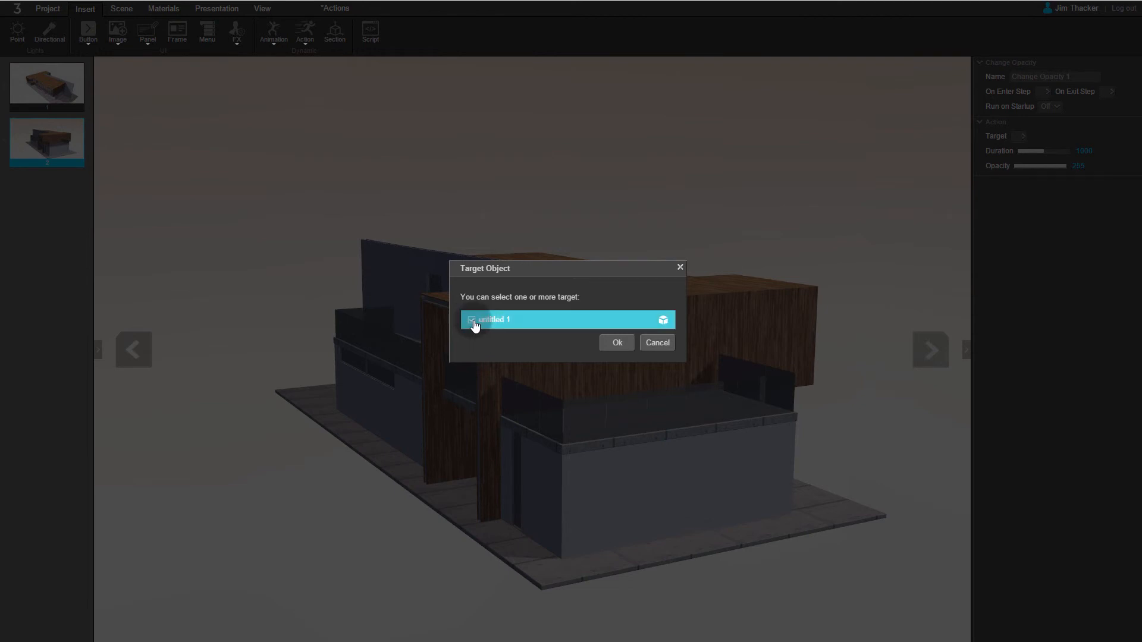
{"action": "left_click", "coordinate": [614, 343]}
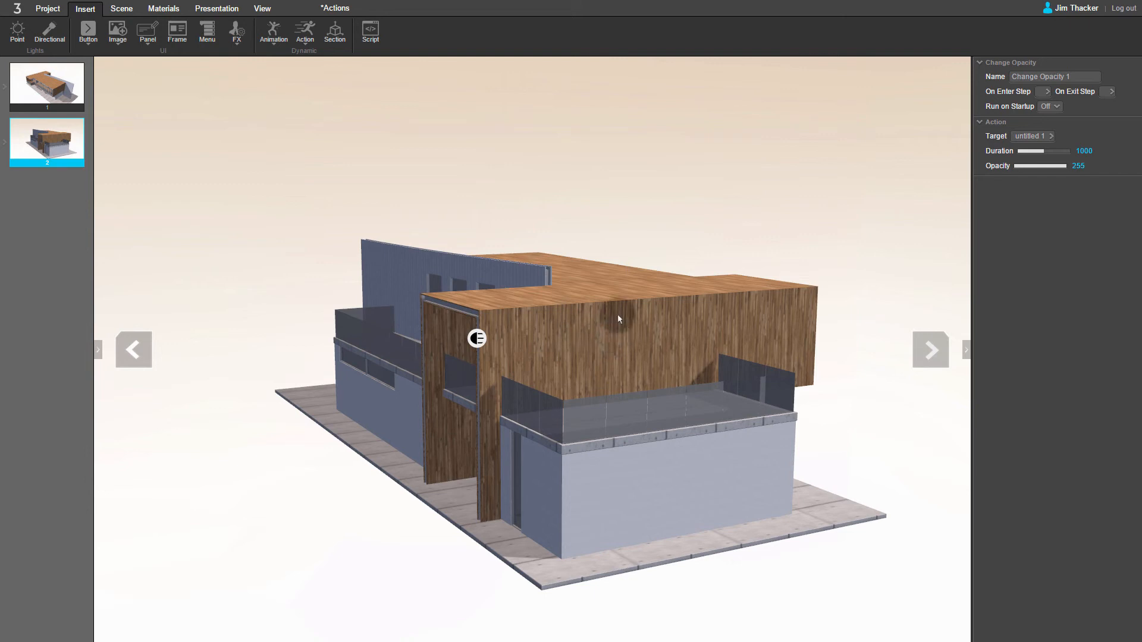
{"action": "left_click", "coordinate": [1078, 166]}
{"action": "type", "text": "100"}
Set the opacity animation's On Exit Step trigger to step 1.
{"action": "left_click", "coordinate": [1106, 91]}
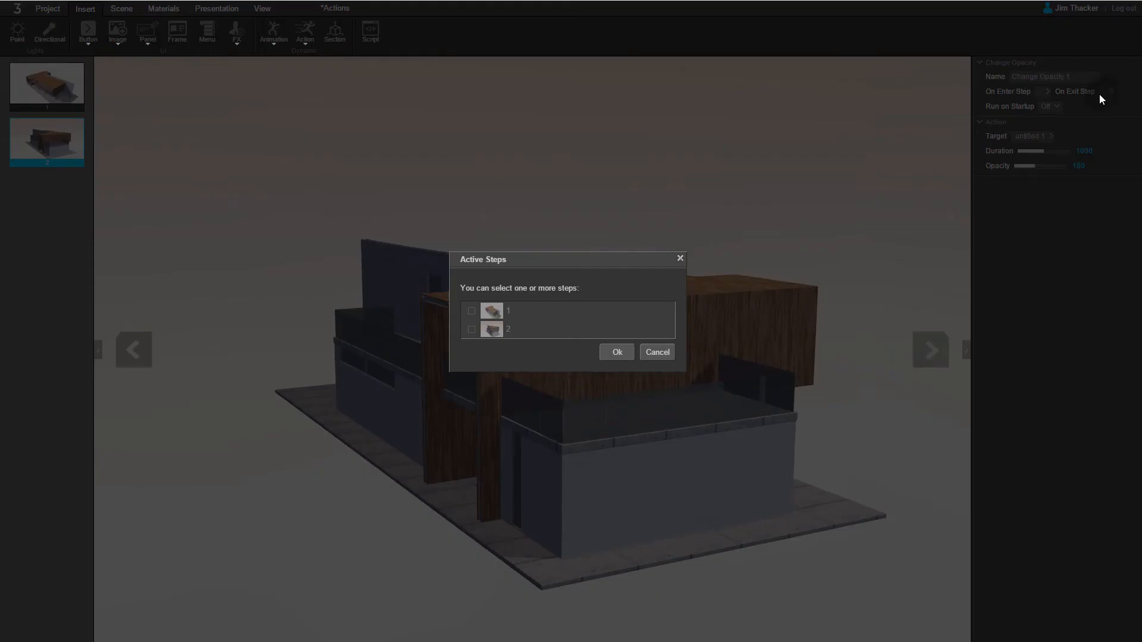
{"action": "left_click", "coordinate": [486, 314]}
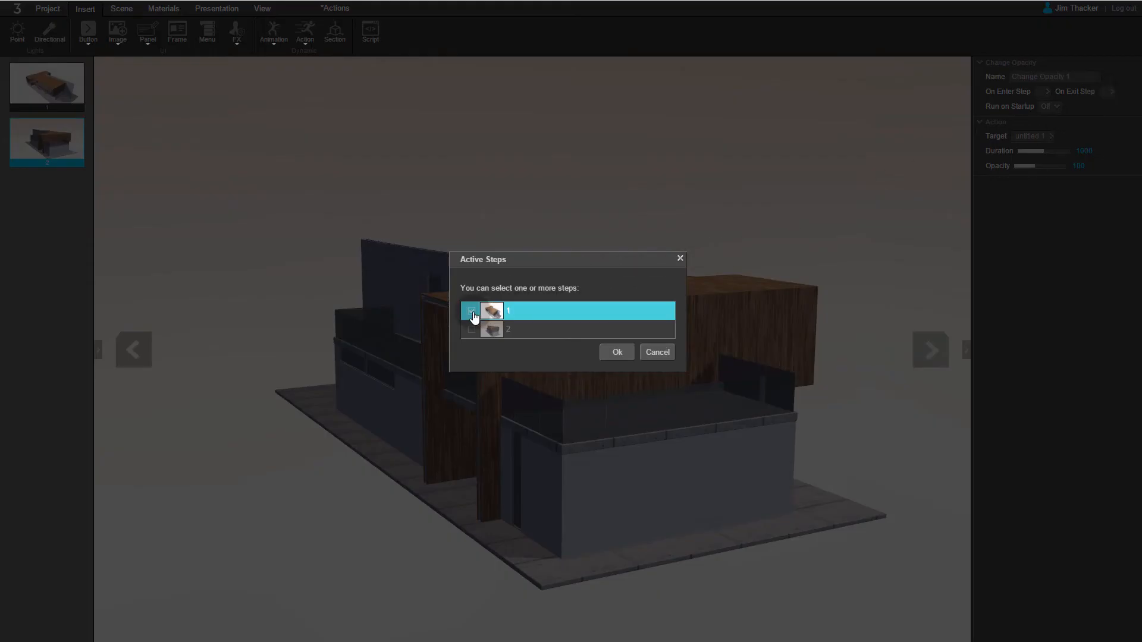
{"action": "left_click", "coordinate": [607, 355]}
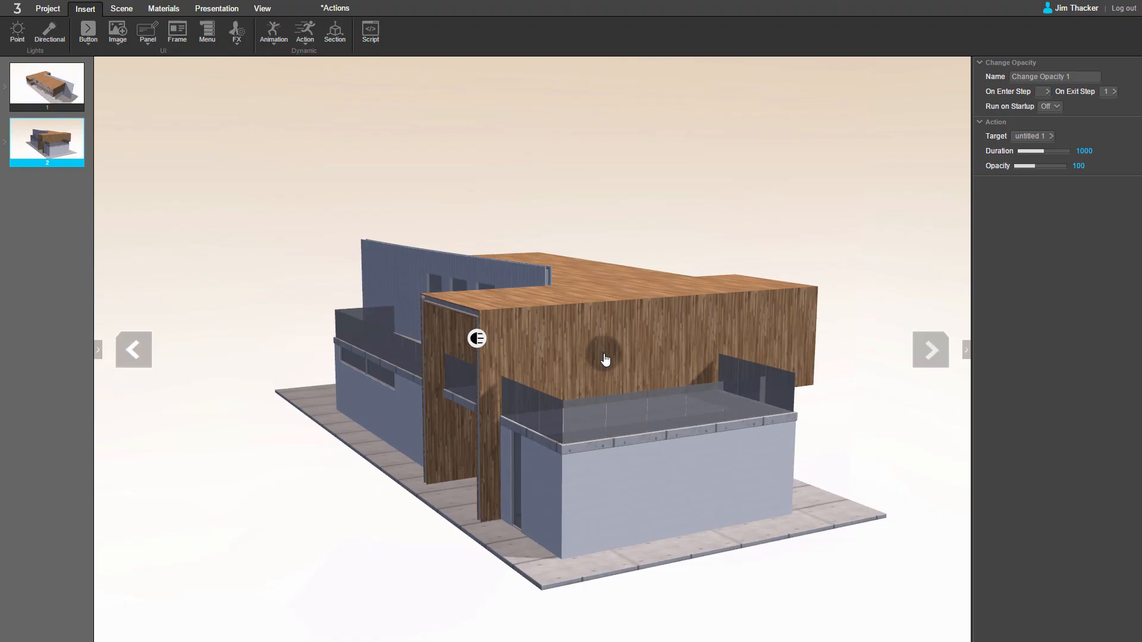